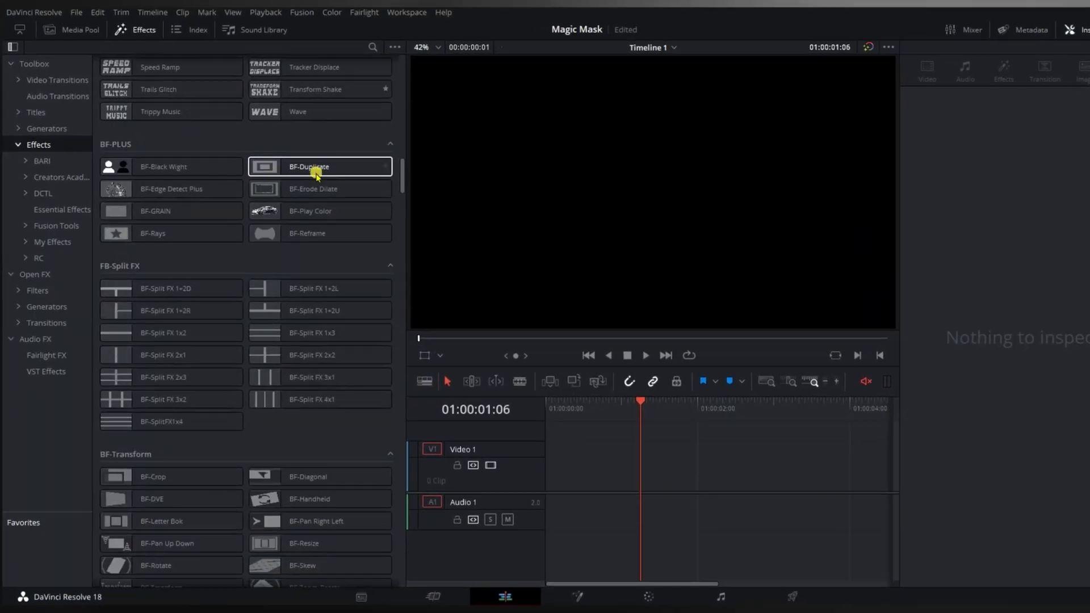
{"action": "scroll", "coordinate": [631, 329], "scroll_direction": "down", "scroll_amount": 15}
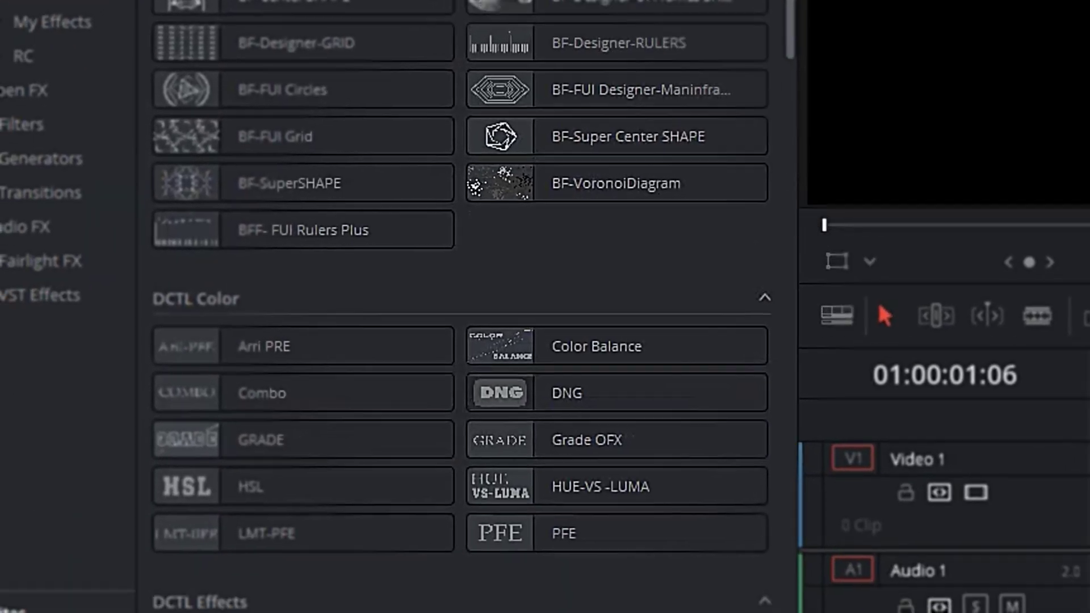
{"action": "scroll", "coordinate": [631, 329], "scroll_direction": "down", "scroll_amount": 20}
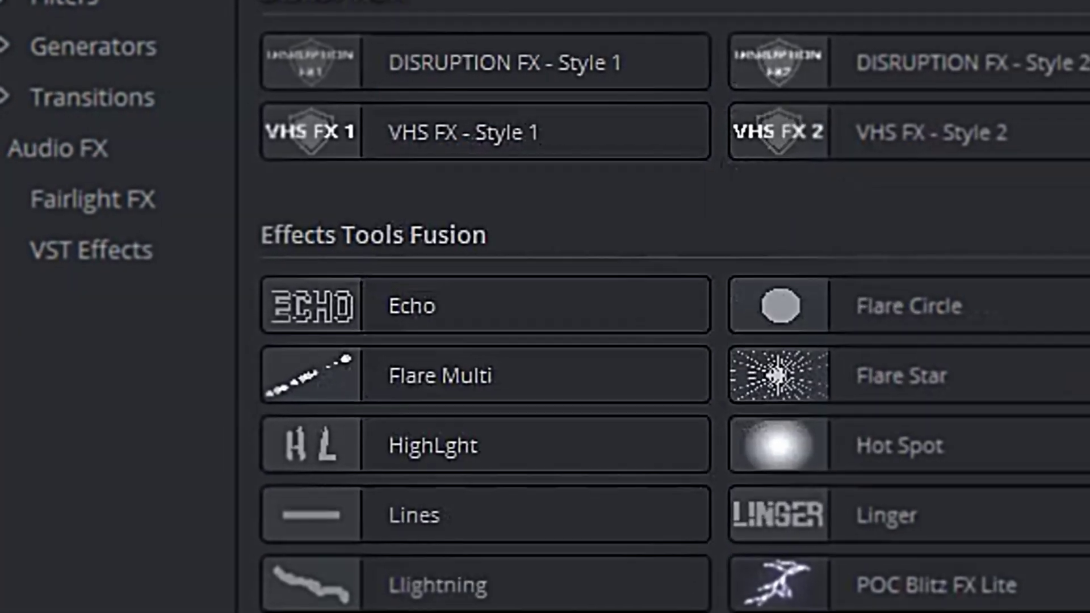
{"action": "scroll", "coordinate": [631, 329], "scroll_direction": "down", "scroll_amount": 15}
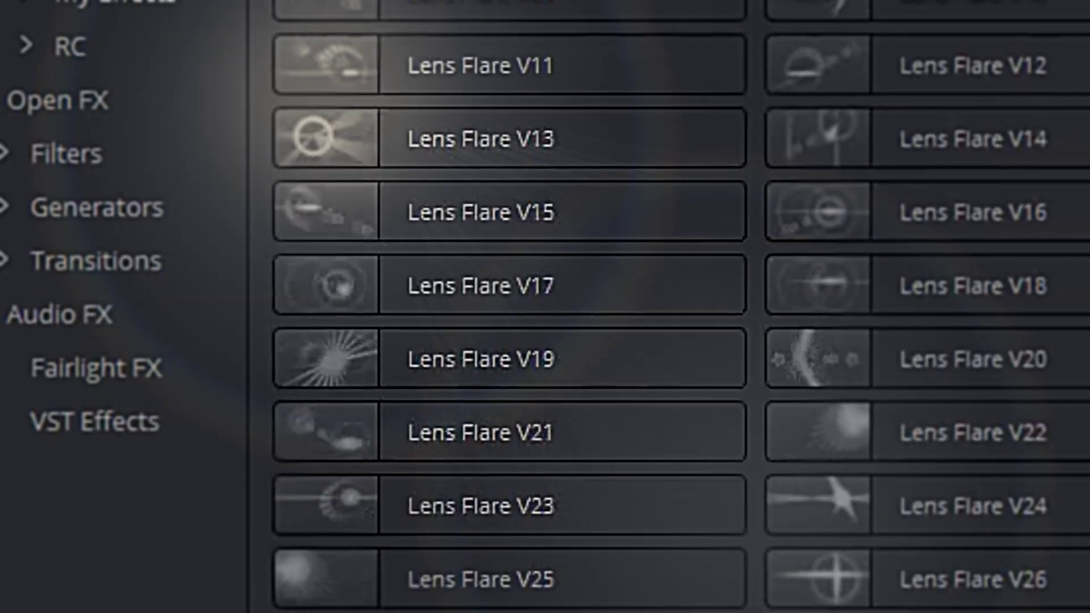
{"action": "scroll", "coordinate": [1058, 66], "scroll_direction": "down", "scroll_amount": 15}
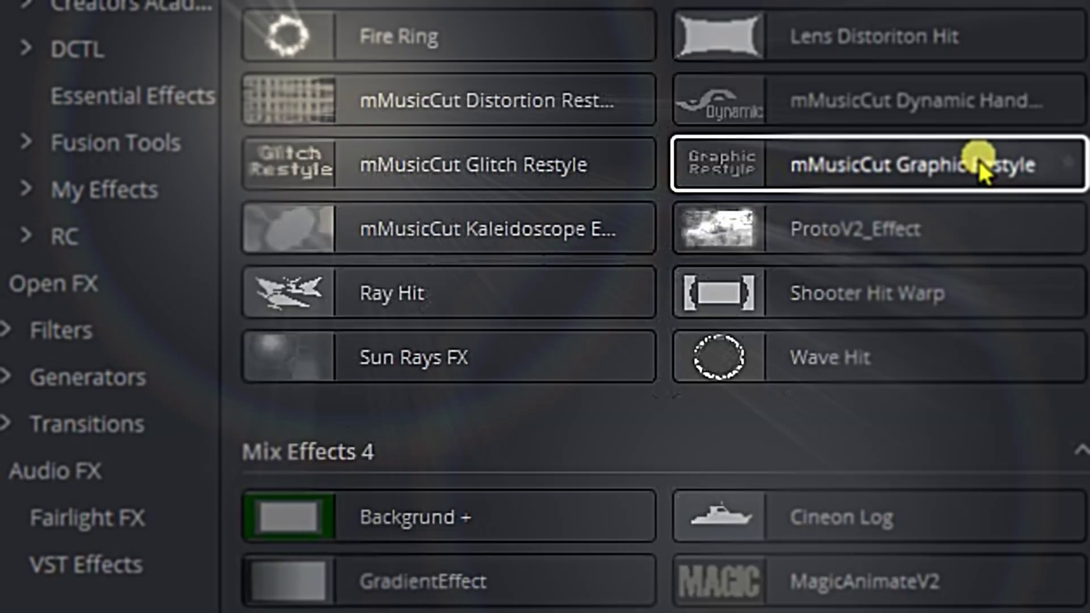
{"action": "scroll", "coordinate": [978, 164], "scroll_direction": "down", "scroll_amount": 15}
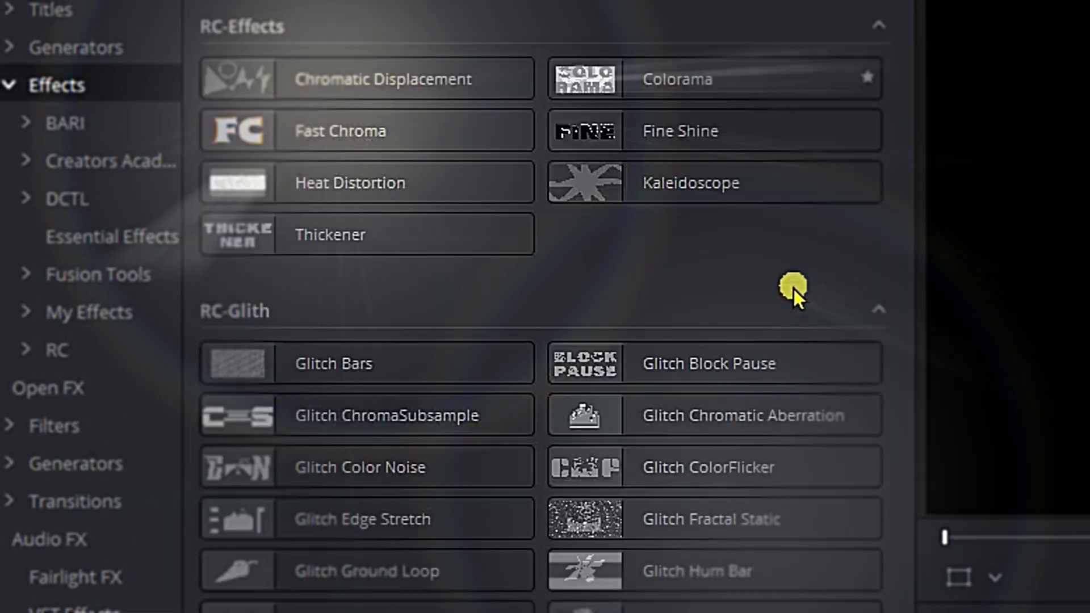
{"action": "scroll", "coordinate": [792, 287], "scroll_direction": "down", "scroll_amount": 15}
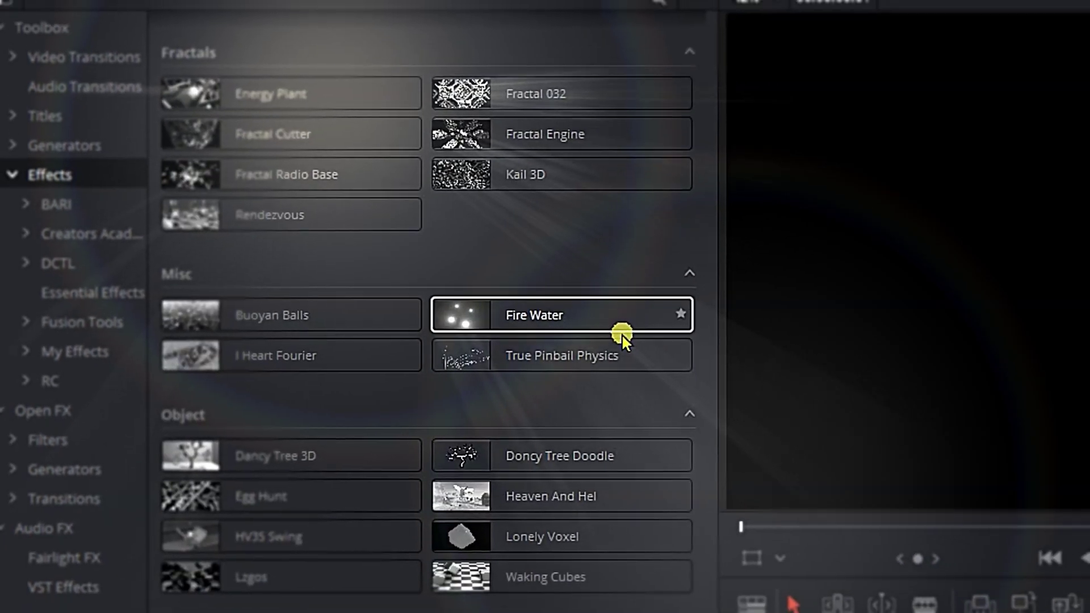
{"action": "scroll", "coordinate": [622, 334], "scroll_direction": "down", "scroll_amount": 3}
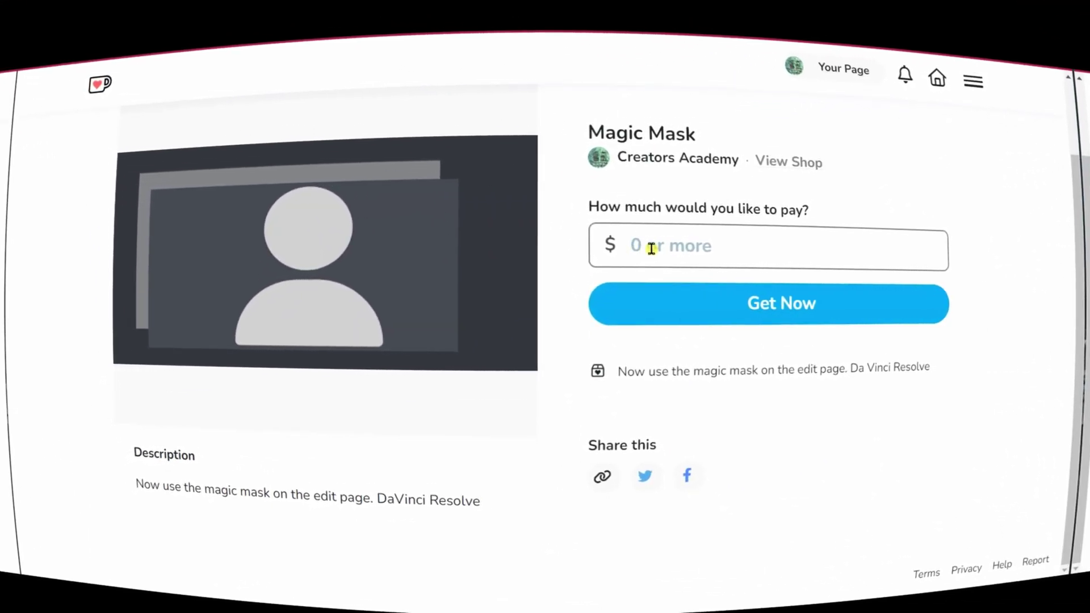
- Enter an amount and check out the free Magic Mask on Ko-fi, then view its MagicMask.zip content
{"action": "left_click", "coordinate": [654, 245]}
{"action": "type", "text": "2"}
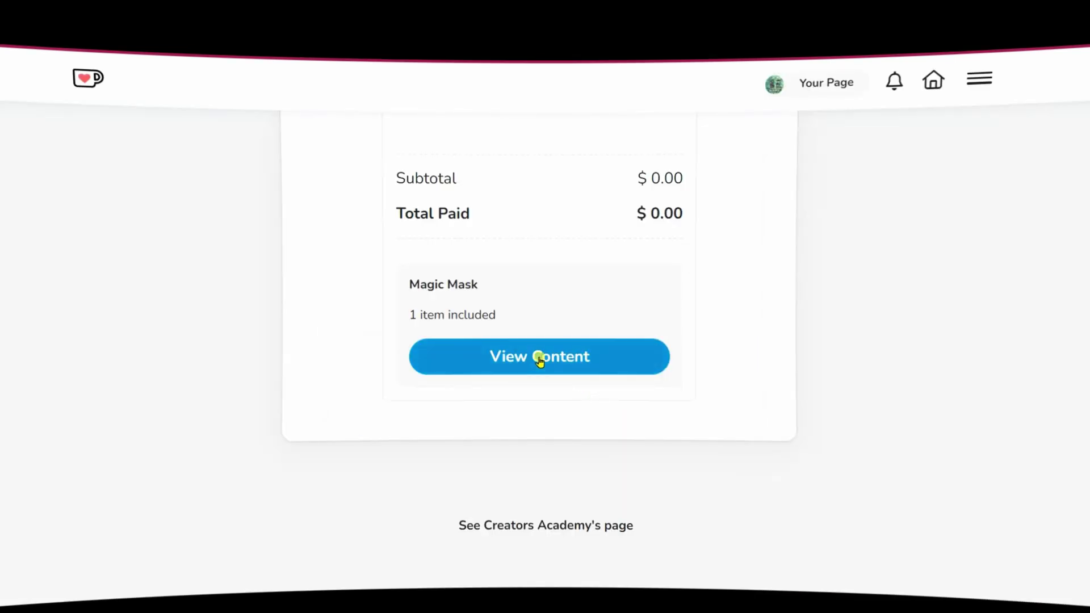
{"action": "left_click", "coordinate": [538, 356]}
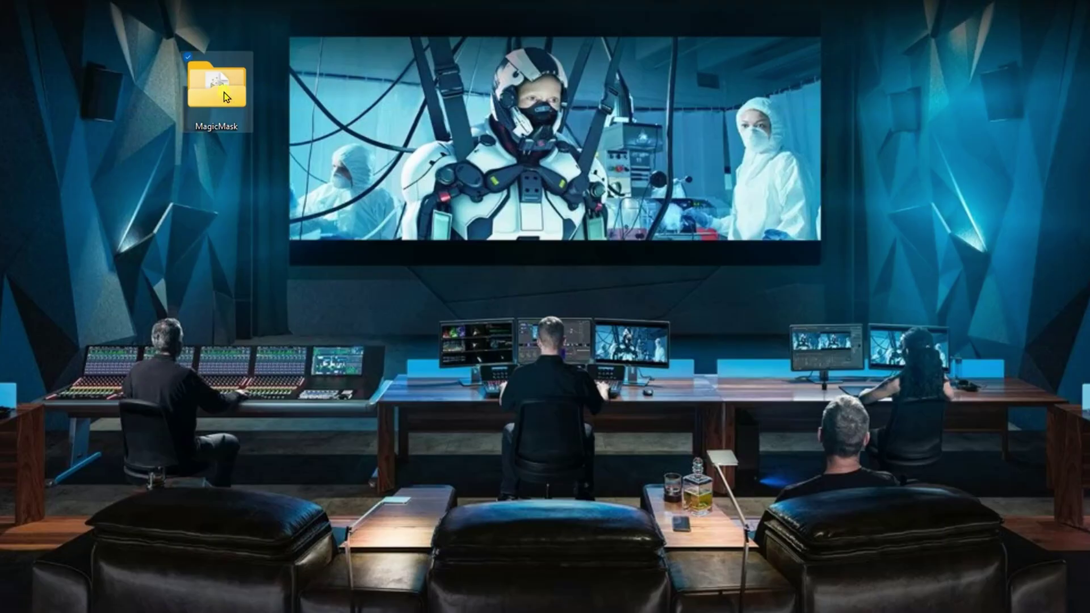
- Open MagicMask.drfx from the downloaded MagicMask folder to trigger Resolve's install prompt
{"action": "double_click", "coordinate": [224, 92]}
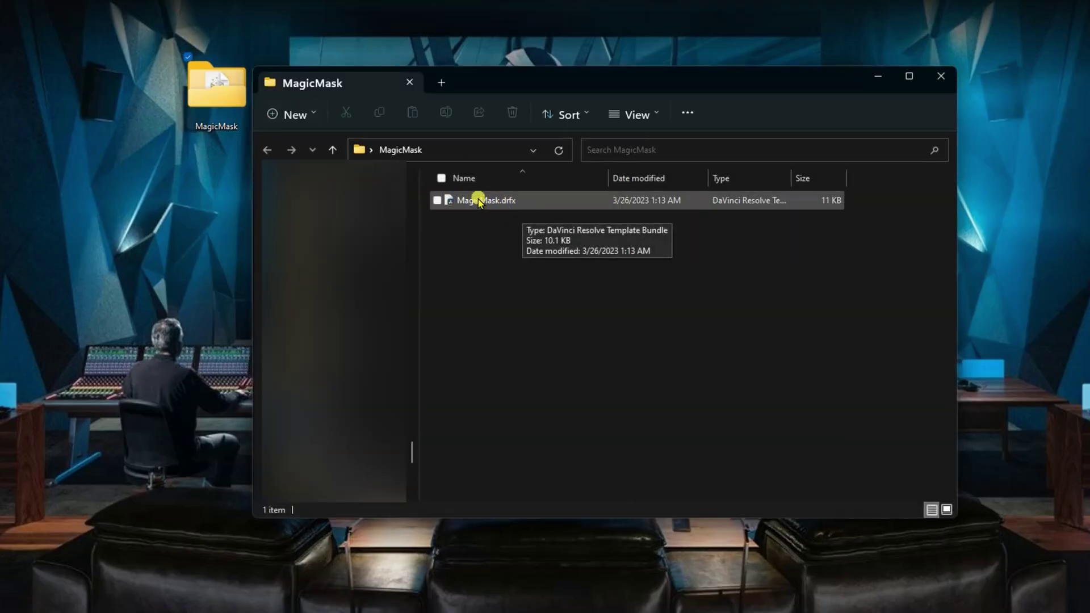
{"action": "left_click", "coordinate": [519, 206]}
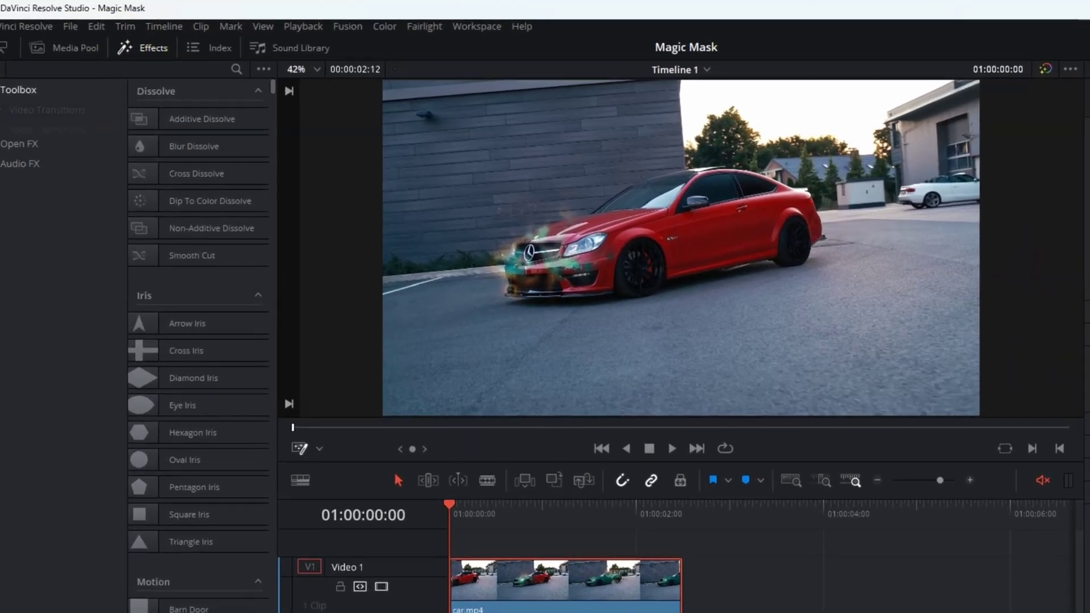
- Drag MagicMask from Creators Academy Masks onto the car.mp4 clip
{"action": "left_click", "coordinate": [43, 101]}
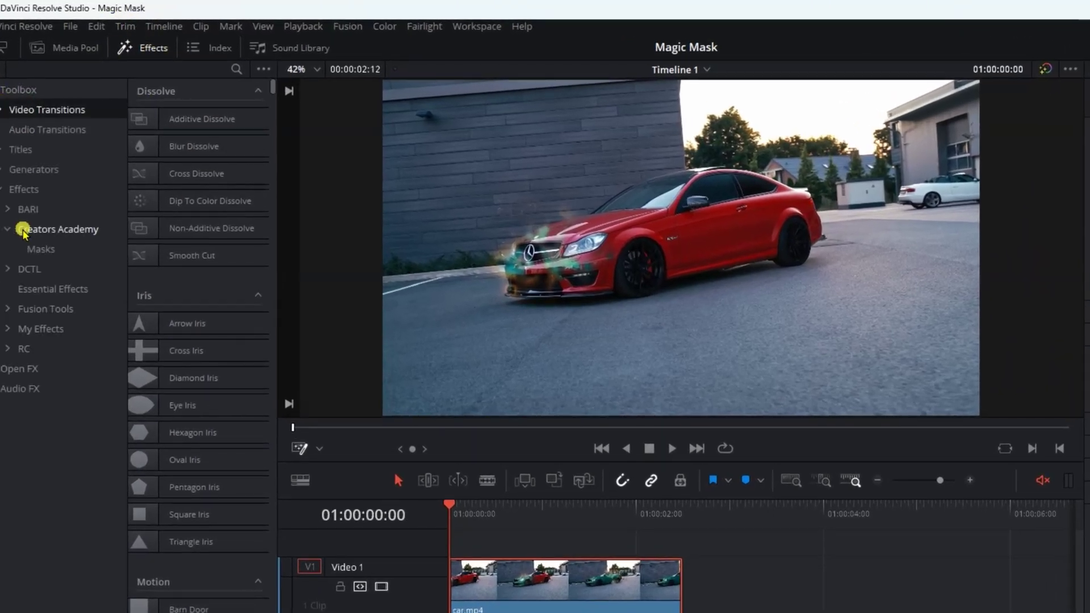
{"action": "left_click", "coordinate": [62, 249]}
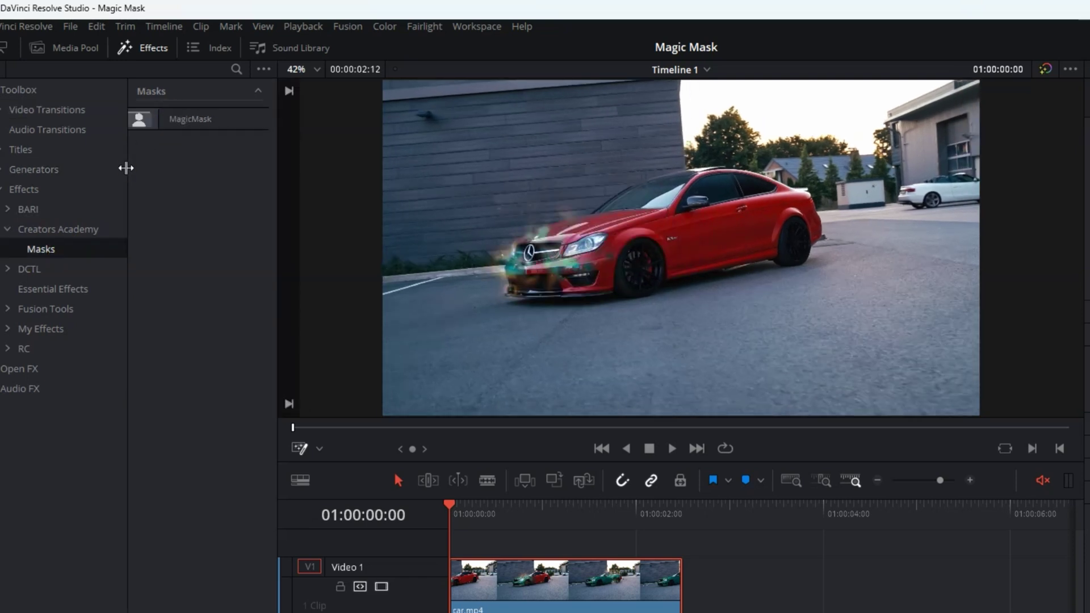
{"action": "left_click_drag", "start_coordinate": [126, 168], "coordinate": [97, 165]}
{"action": "left_click_drag", "start_coordinate": [169, 119], "coordinate": [456, 427]}
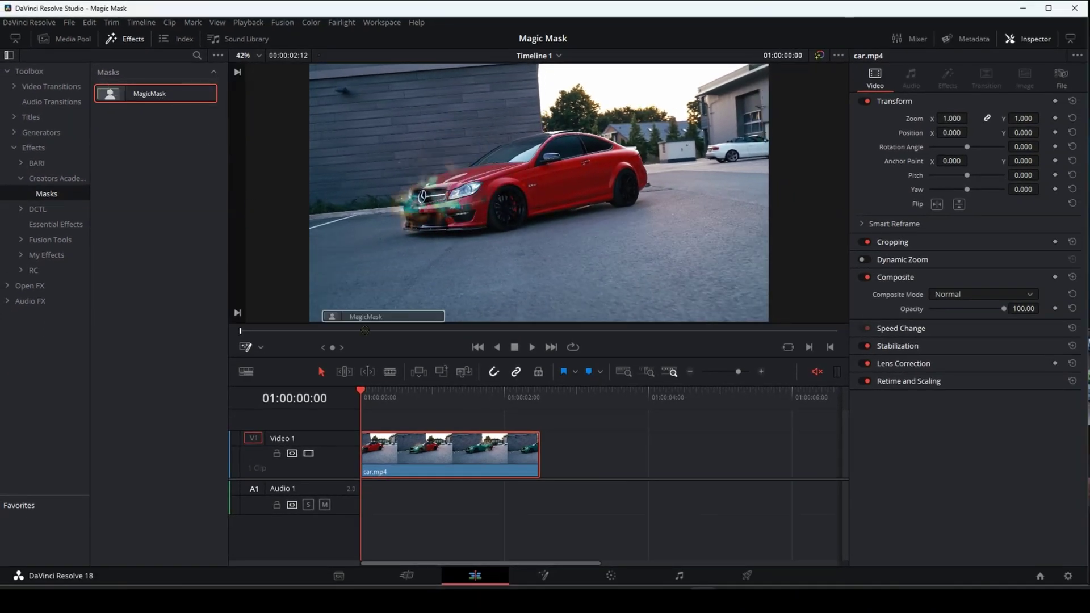
{"action": "left_click_drag", "start_coordinate": [364, 330], "coordinate": [431, 449]}
- Turn on the effect overlay in the viewer and show the MagicMask tracking controls
{"action": "left_click", "coordinate": [260, 348]}
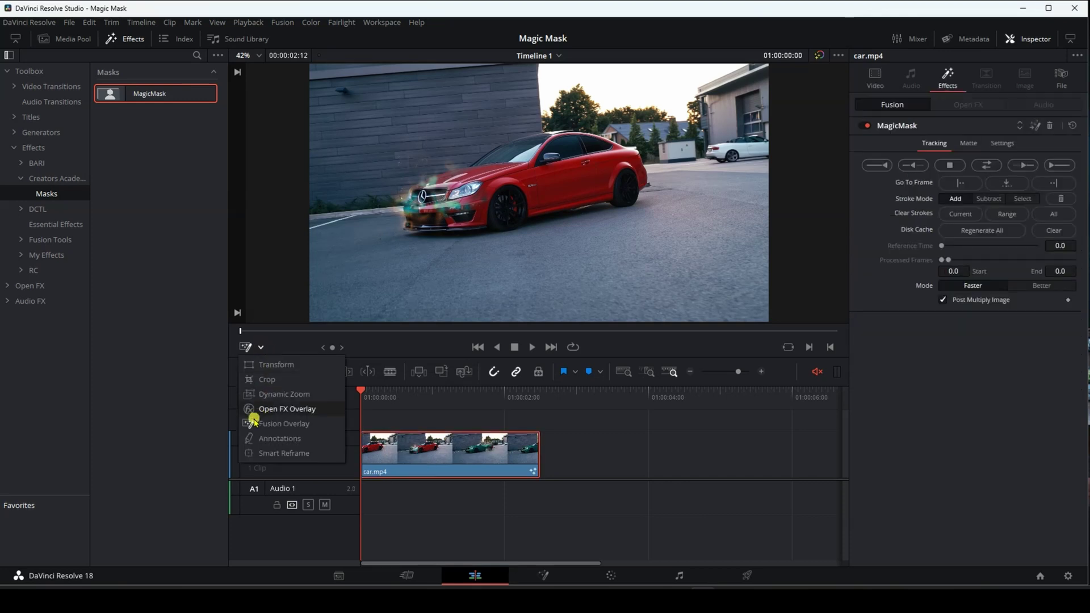
{"action": "left_click", "coordinate": [284, 424]}
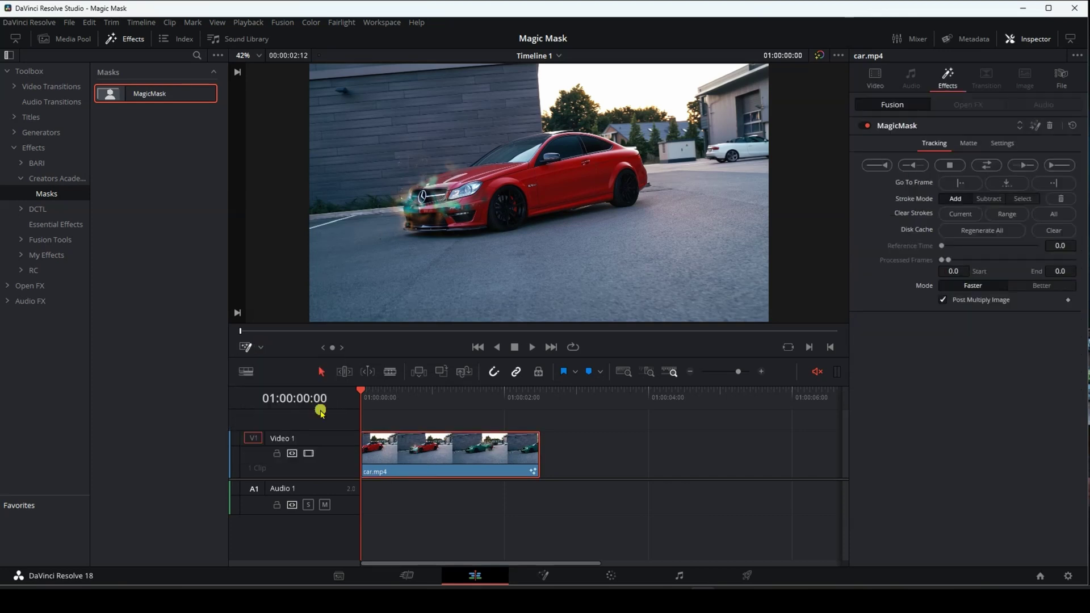
{"action": "left_click", "coordinate": [874, 79]}
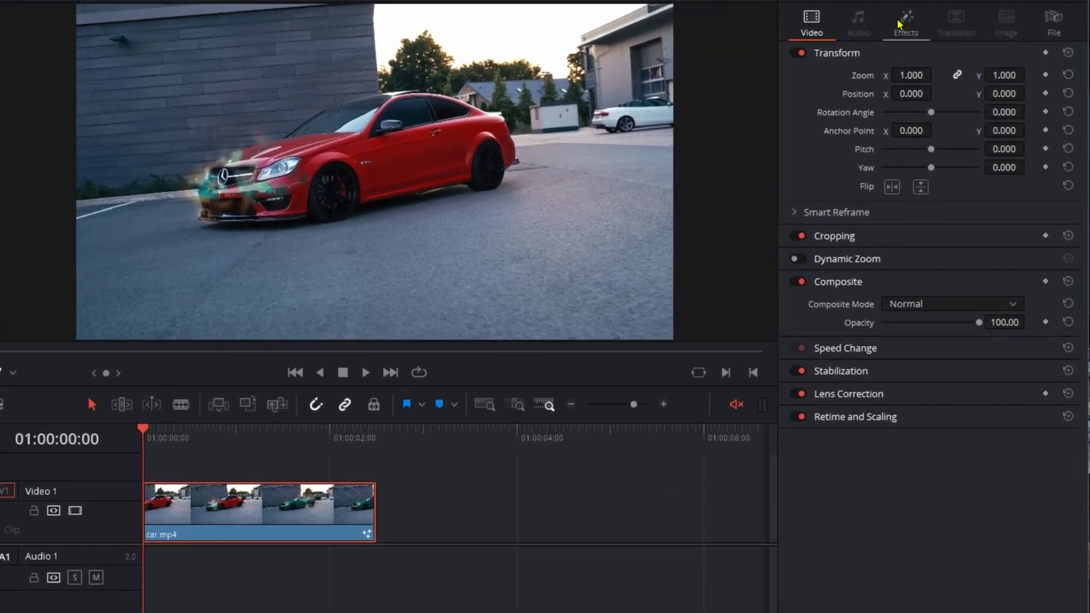
{"action": "left_click", "coordinate": [898, 24]}
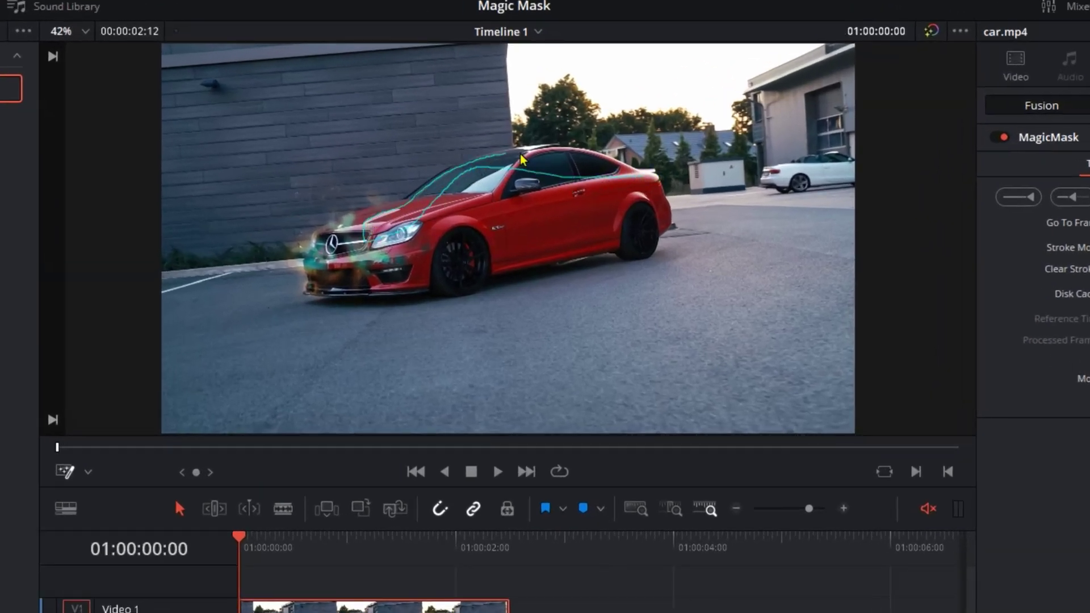
- Stroke the red car, track the mask forward, and check it back at 01:00:01:06
{"action": "left_click_drag", "start_coordinate": [555, 243], "coordinate": [454, 253]}
{"action": "left_click", "coordinate": [978, 171]}
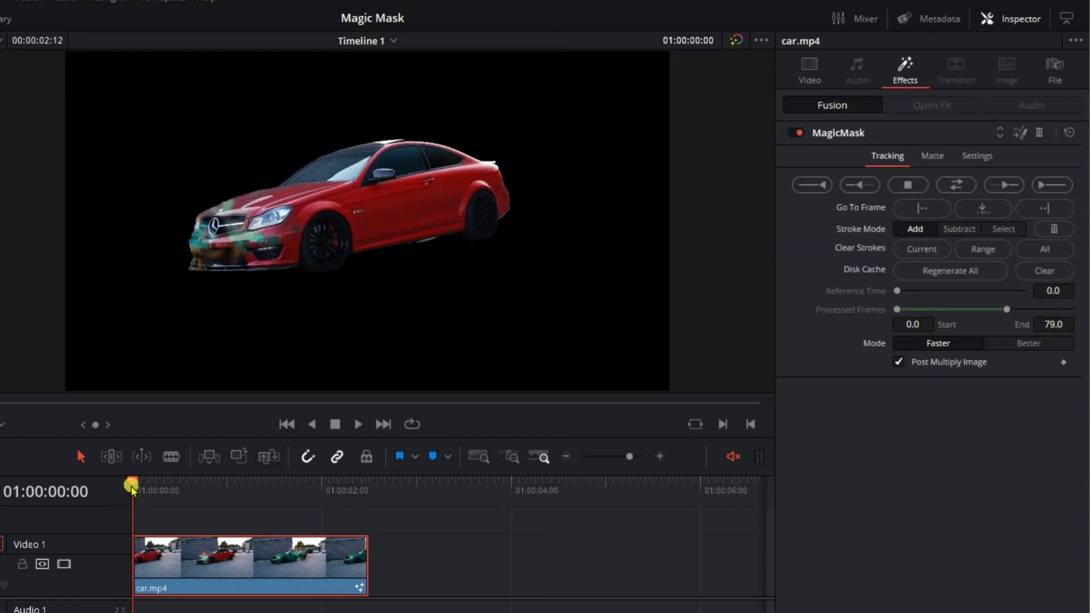
{"action": "left_click_drag", "start_coordinate": [134, 482], "coordinate": [266, 545]}
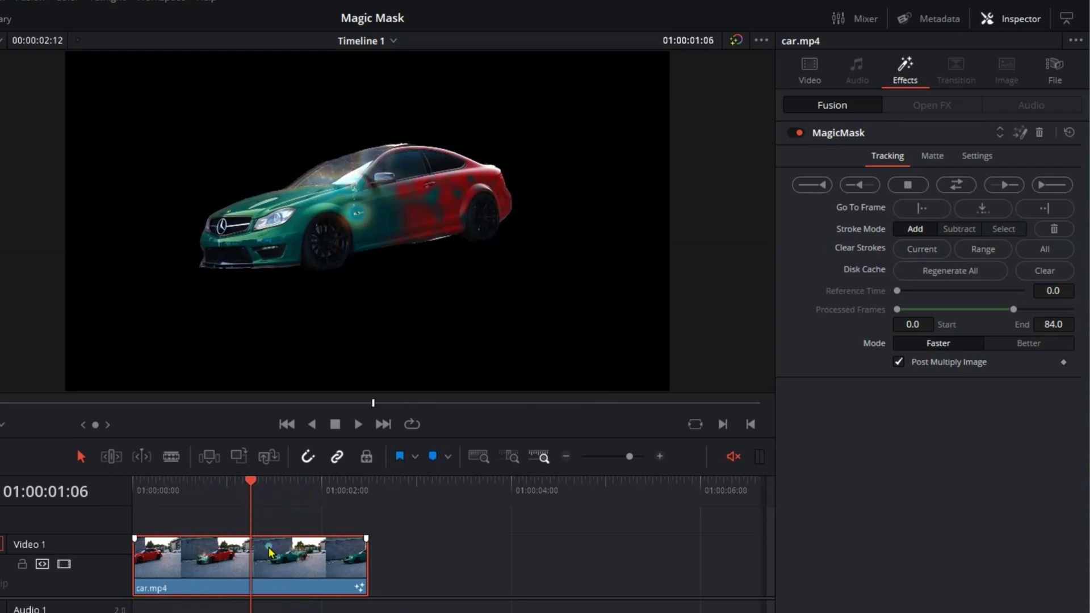
{"action": "left_click", "coordinate": [418, 436]}
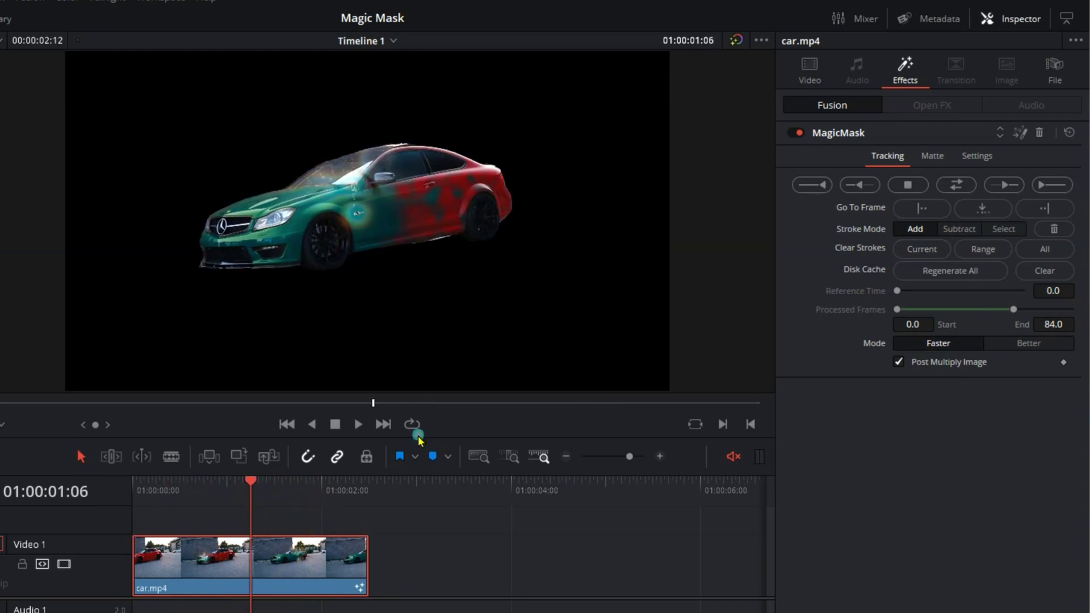
- In the Matte settings, set Blur to 1.5 and Erode/Dilate to -0.0022
{"action": "left_click", "coordinate": [926, 156]}
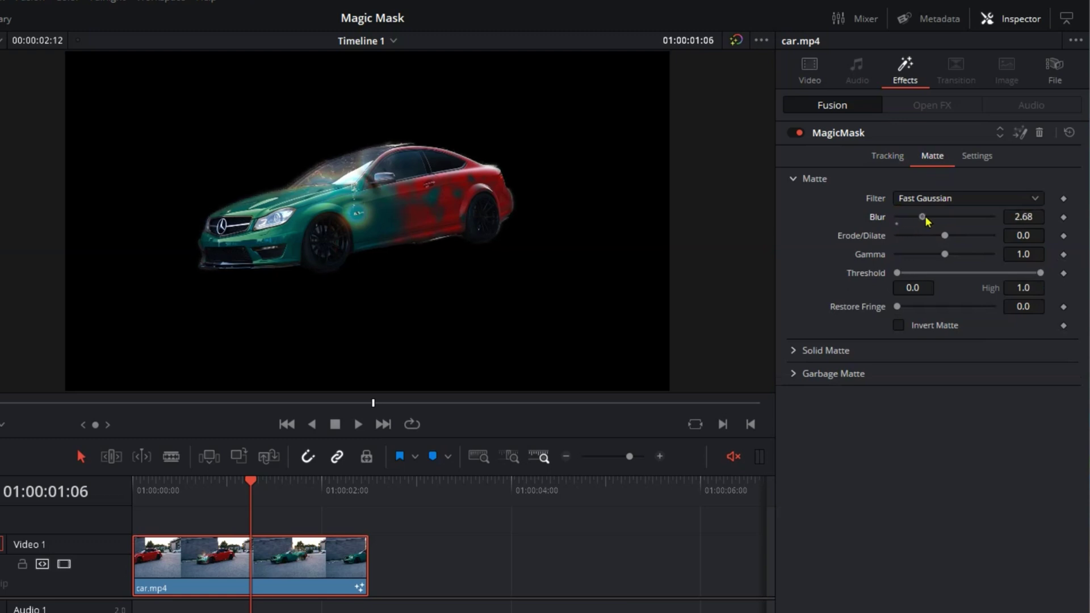
{"action": "left_click_drag", "start_coordinate": [899, 221], "coordinate": [907, 222]}
{"action": "scroll", "coordinate": [460, 211], "scroll_direction": "up", "scroll_amount": 5}
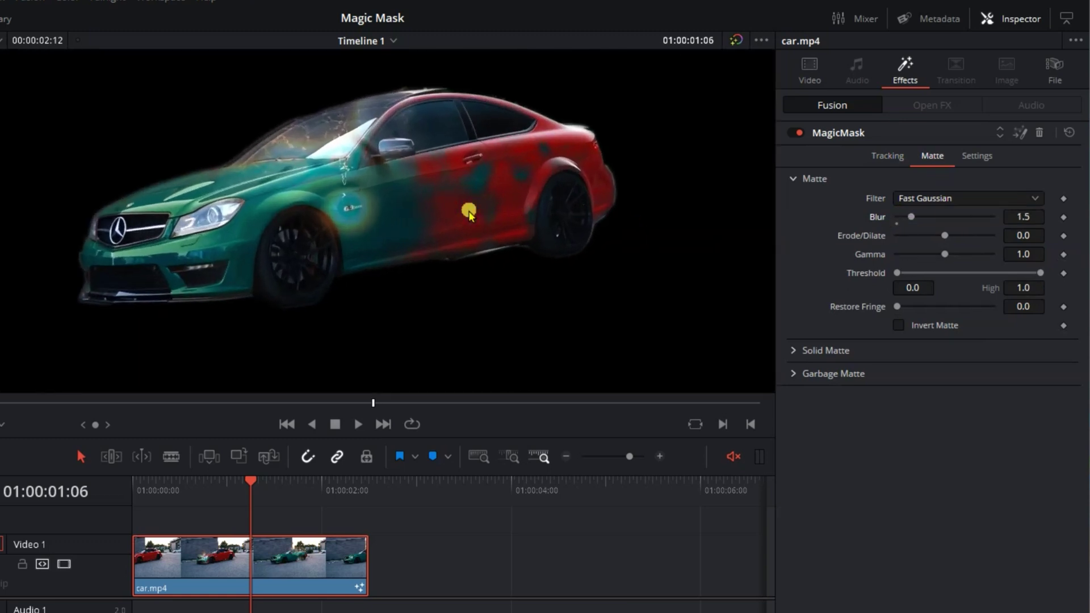
{"action": "scroll", "coordinate": [443, 249], "scroll_direction": "up", "scroll_amount": 2}
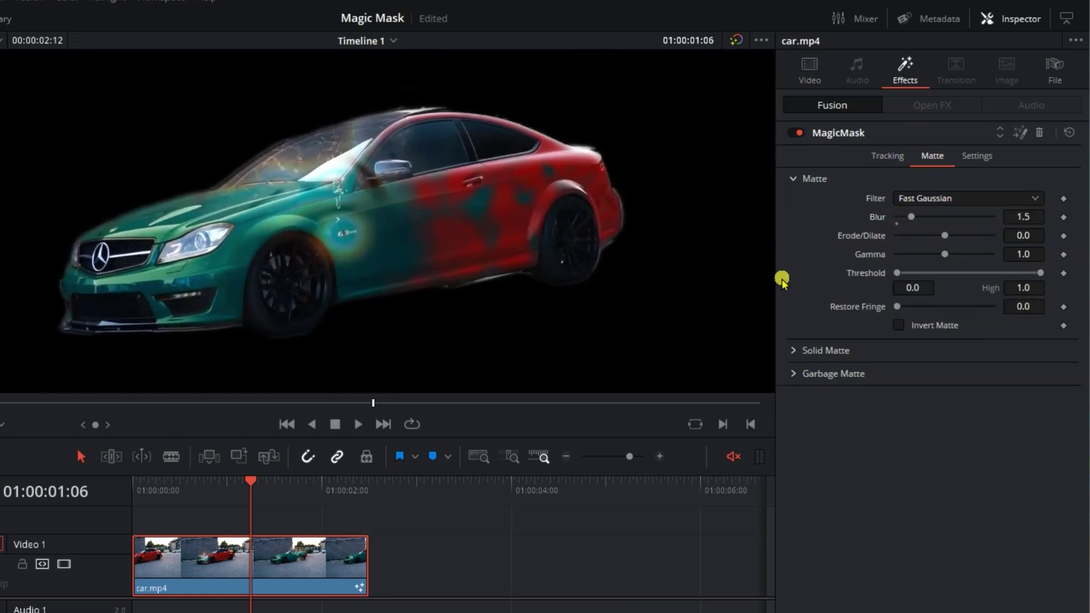
{"action": "left_click_drag", "start_coordinate": [942, 235], "coordinate": [938, 238]}
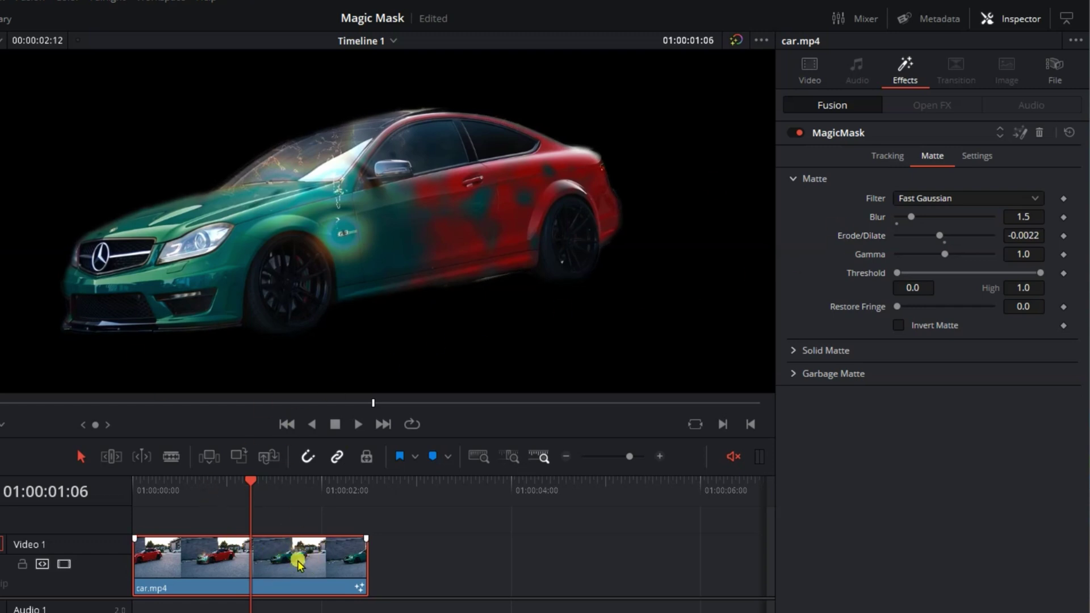
- Scale the clip down to preview the isolated car, then go to 01:00:03:21
{"action": "left_click", "coordinate": [810, 73]}
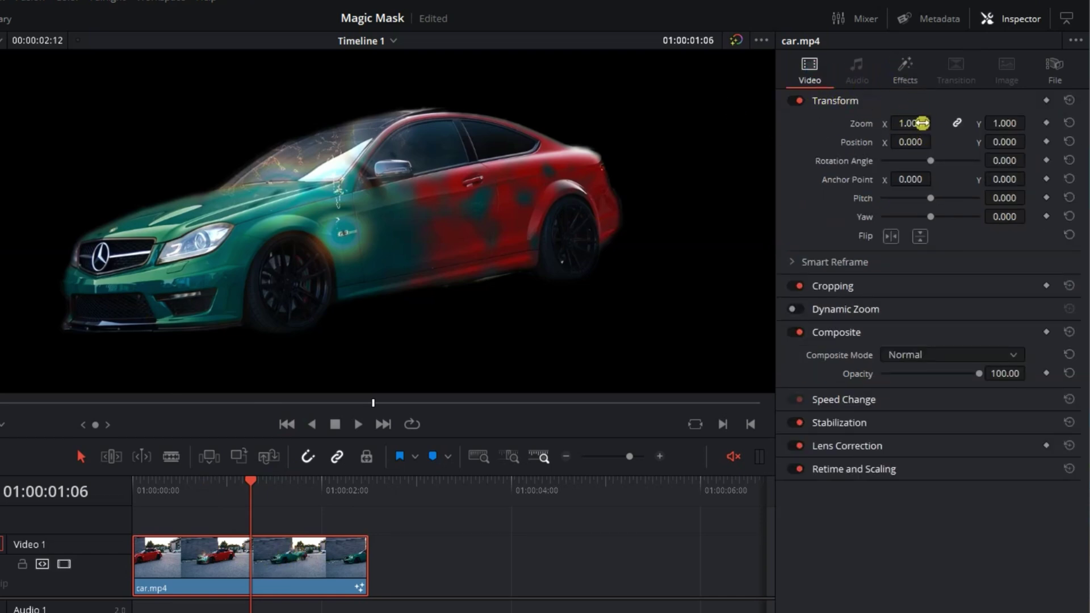
{"action": "left_click_drag", "start_coordinate": [922, 123], "coordinate": [857, 123]}
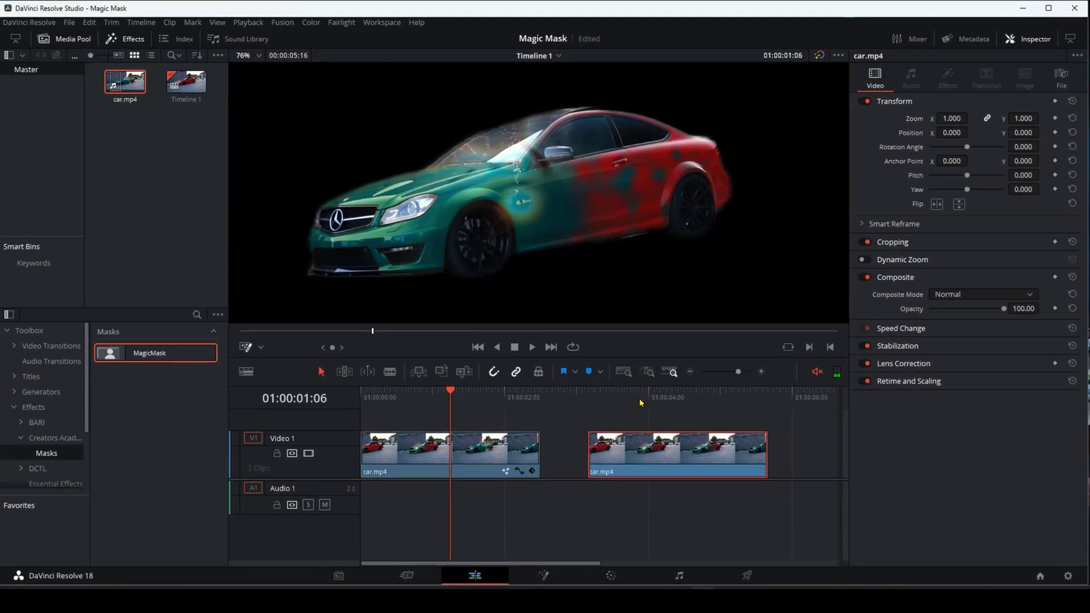
{"action": "left_click", "coordinate": [640, 402]}
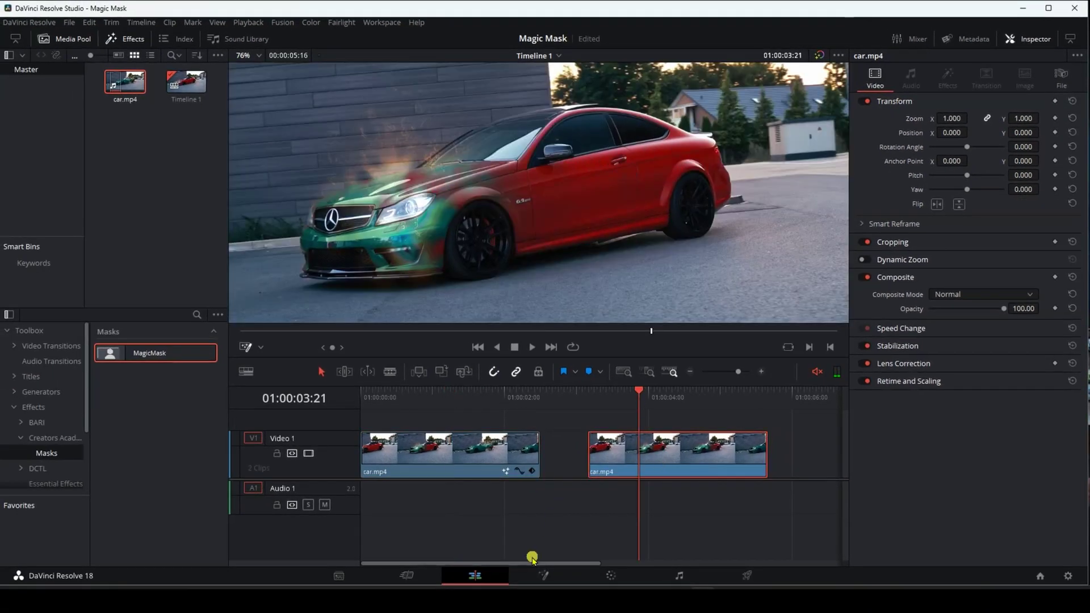
- Add a MagicMask node in Fusion for the second clip, then set its zoom to 0.370 at 01:00:04:07
{"action": "left_click", "coordinate": [551, 575]}
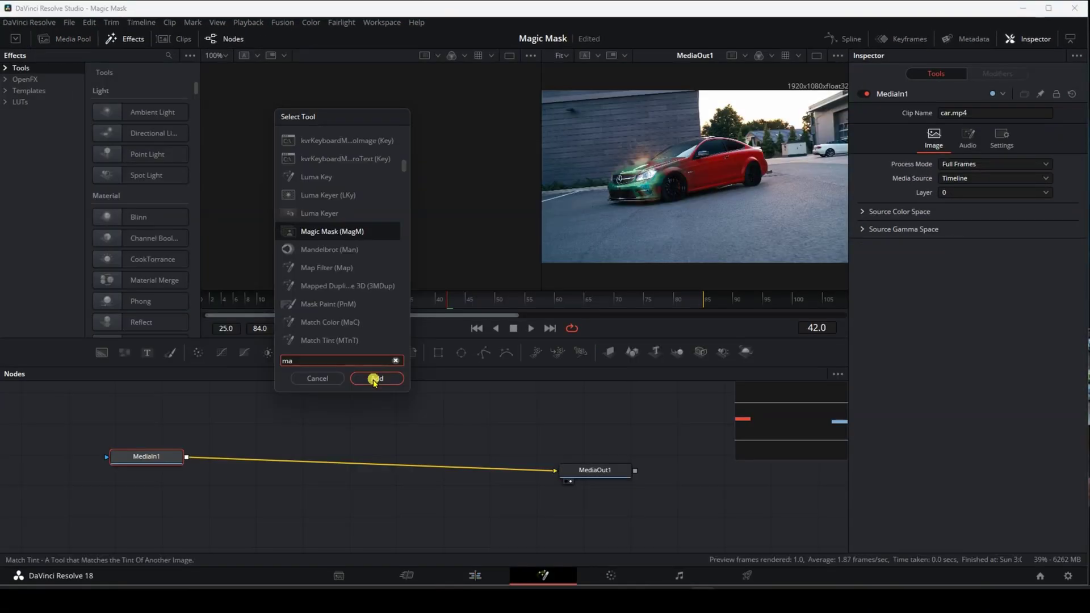
{"action": "left_click", "coordinate": [377, 377]}
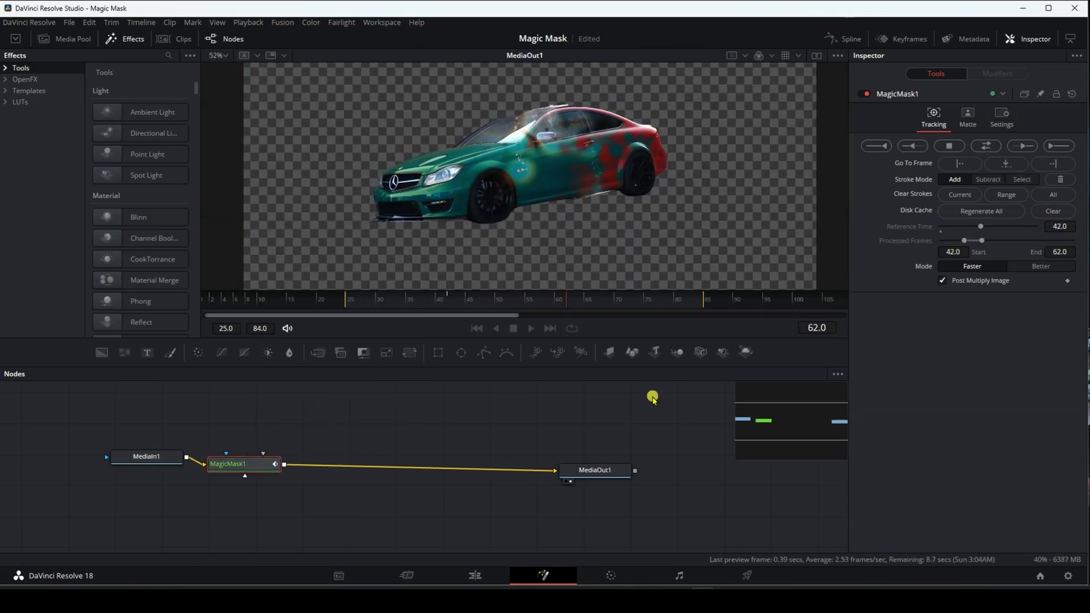
{"action": "left_click", "coordinate": [475, 575]}
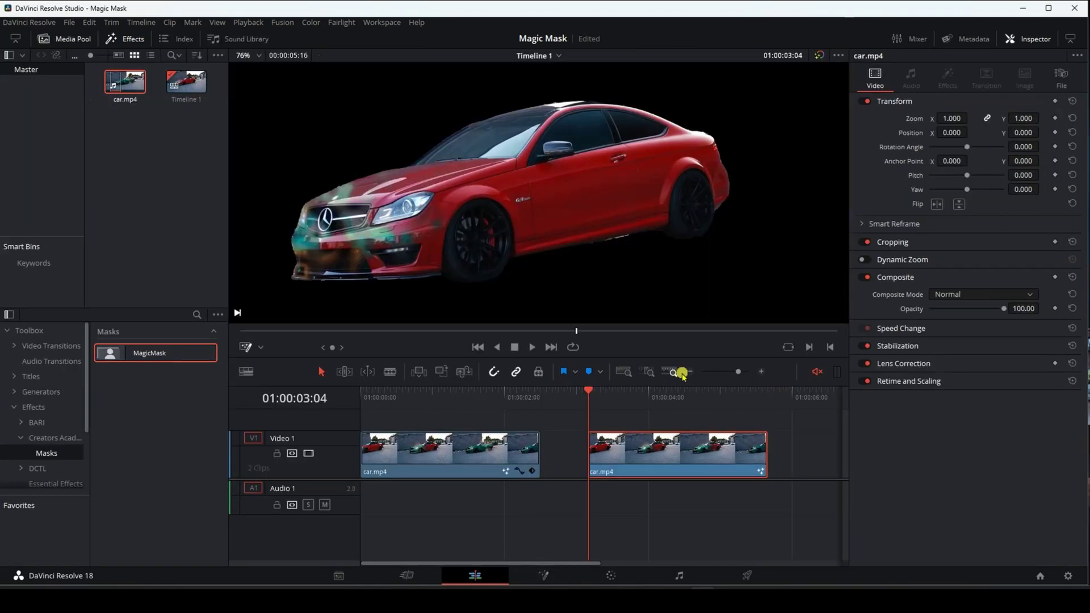
{"action": "left_click_drag", "start_coordinate": [593, 395], "coordinate": [670, 396]}
{"action": "left_click_drag", "start_coordinate": [951, 118], "coordinate": [939, 164]}
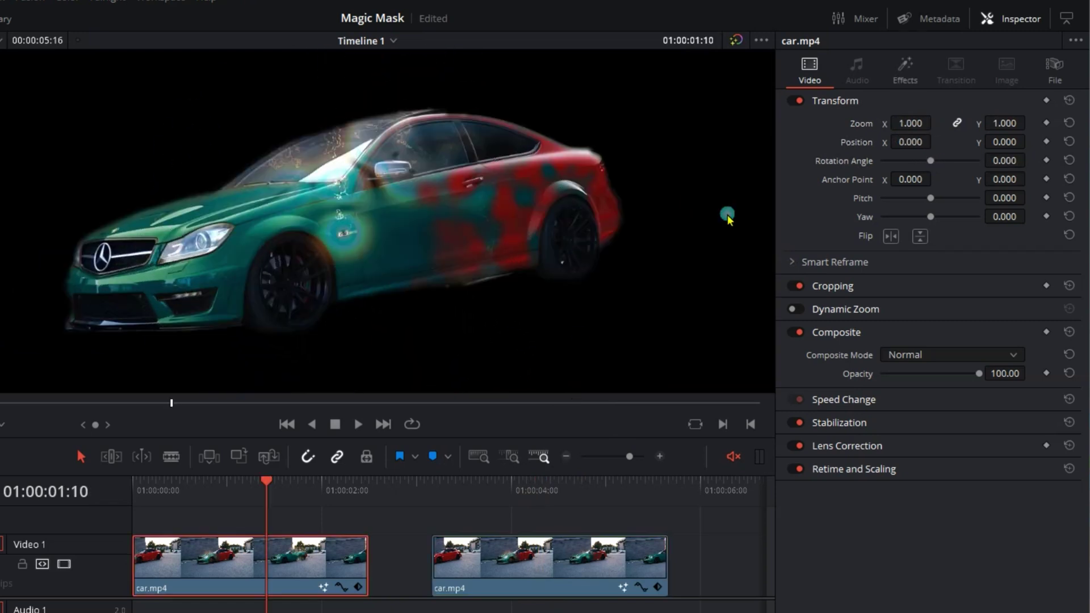
{"action": "left_click_drag", "start_coordinate": [901, 122], "coordinate": [966, 122]}
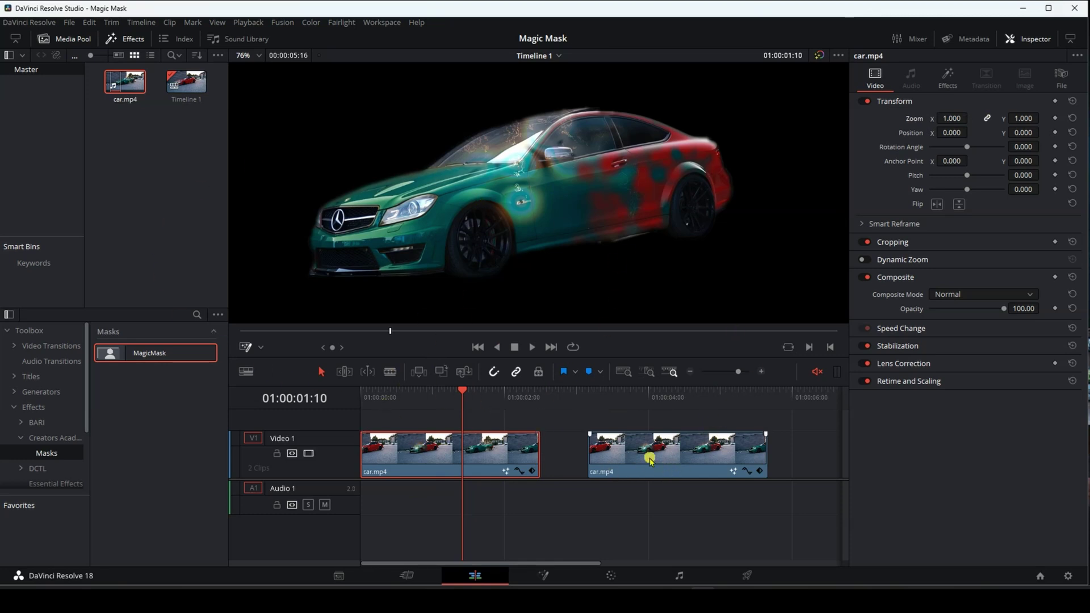
{"action": "left_click_drag", "start_coordinate": [462, 401], "coordinate": [479, 418]}
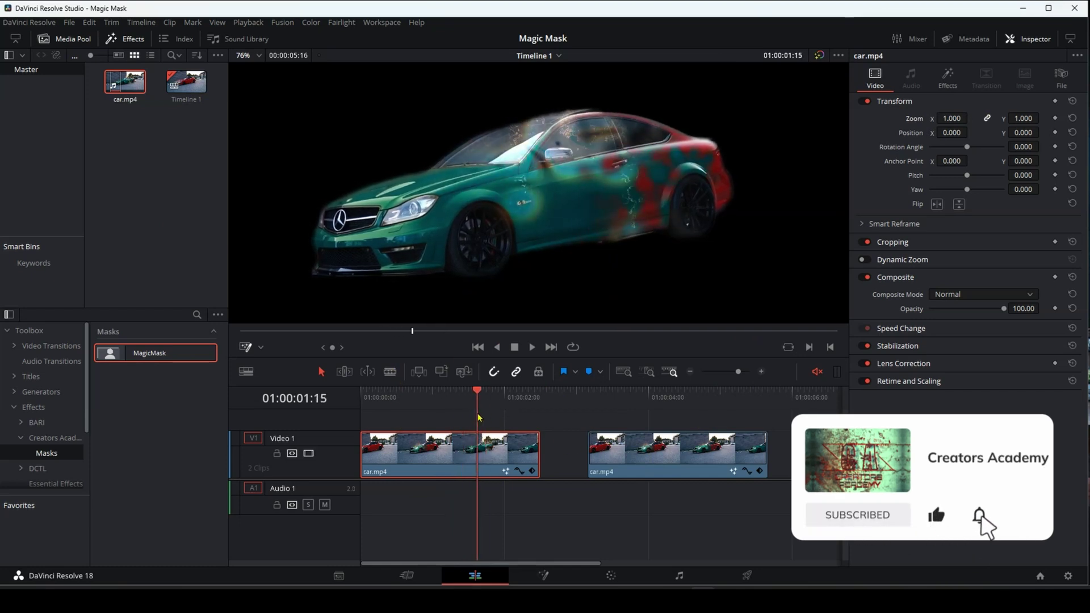